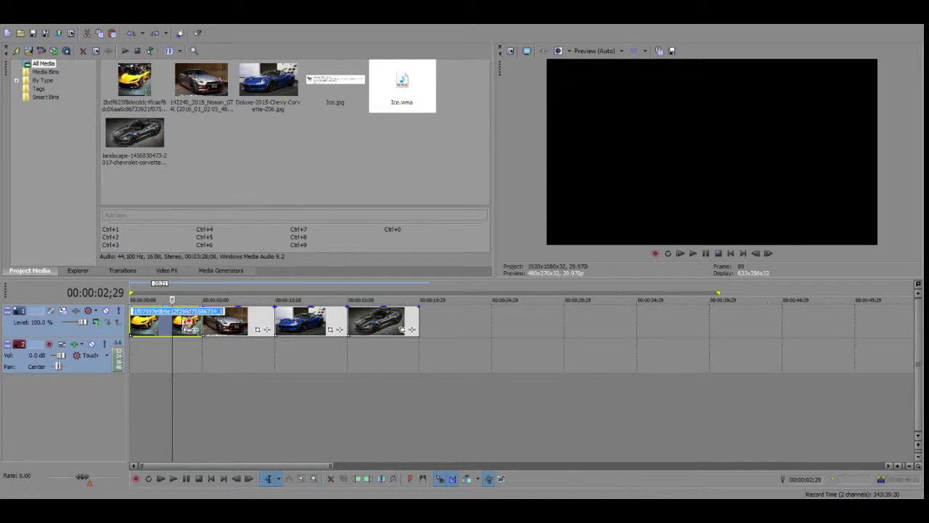
- Overlap the silver Nissan clip onto the yellow clip, forming a short crossfade
click(160, 326)
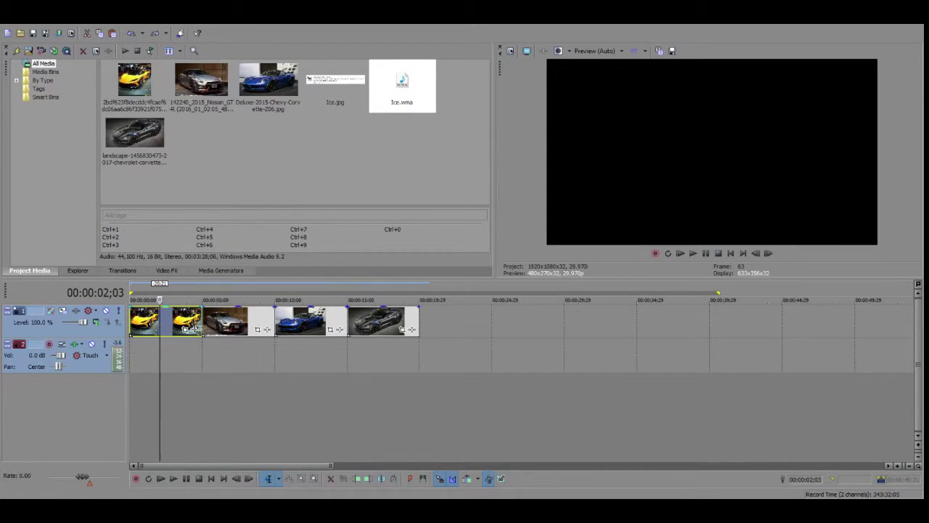
click(247, 323)
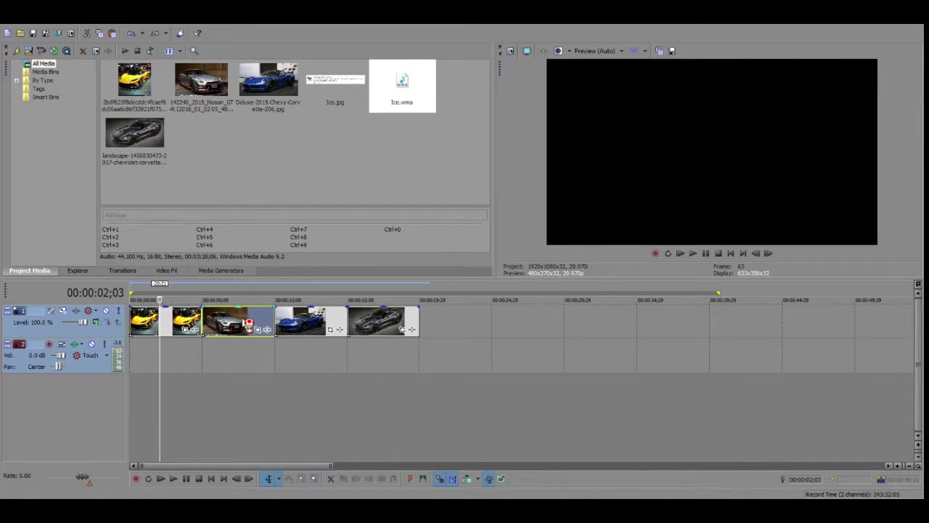
drag(246, 322, 224, 325)
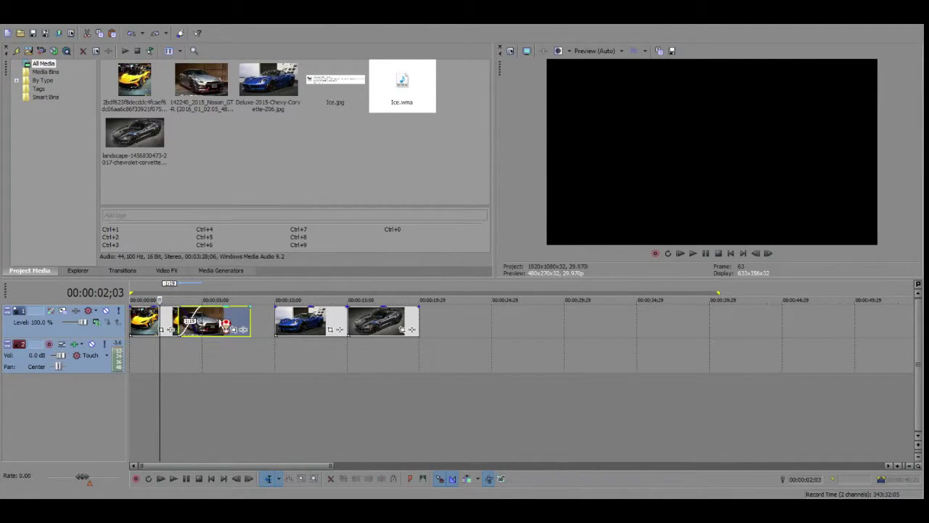
drag(225, 324, 231, 327)
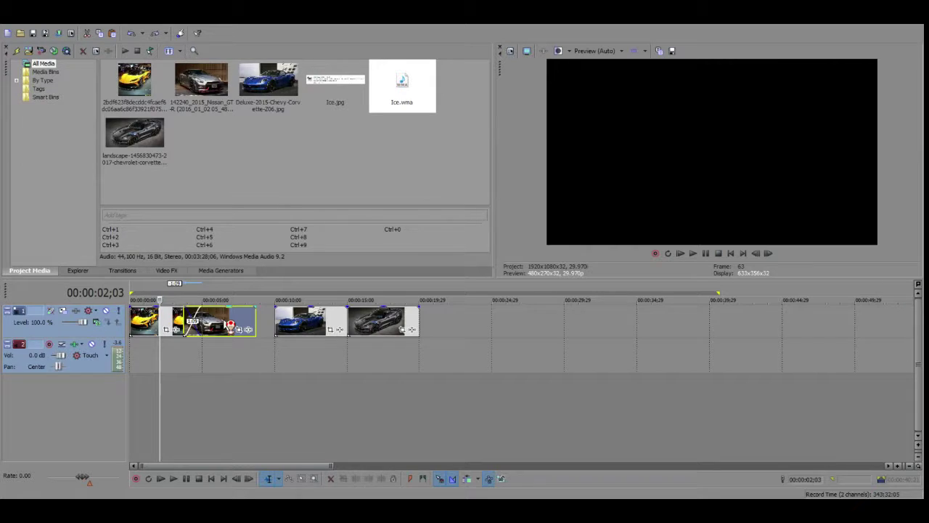
- Overlap the blue Corvette onto the Nissan and the grey Corvette onto the blue Corvette, forming crossfades
drag(311, 323, 272, 320)
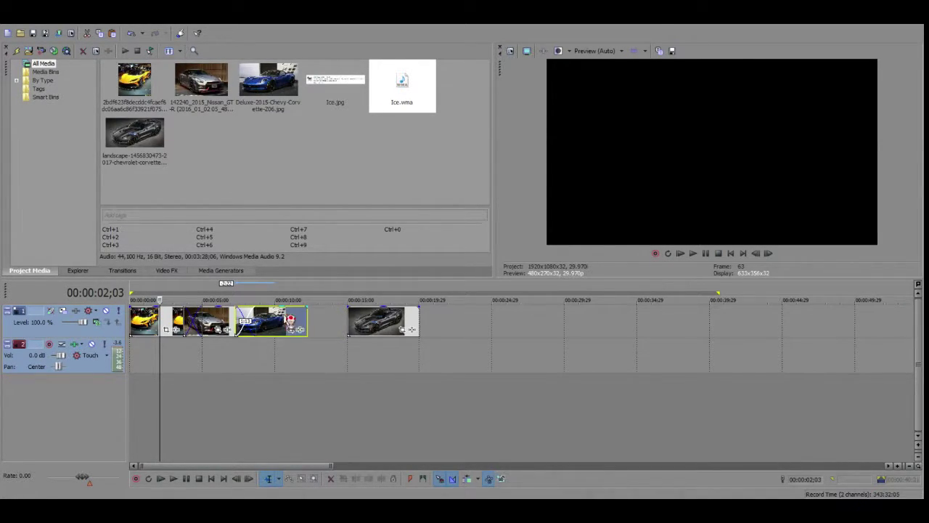
drag(383, 324, 326, 318)
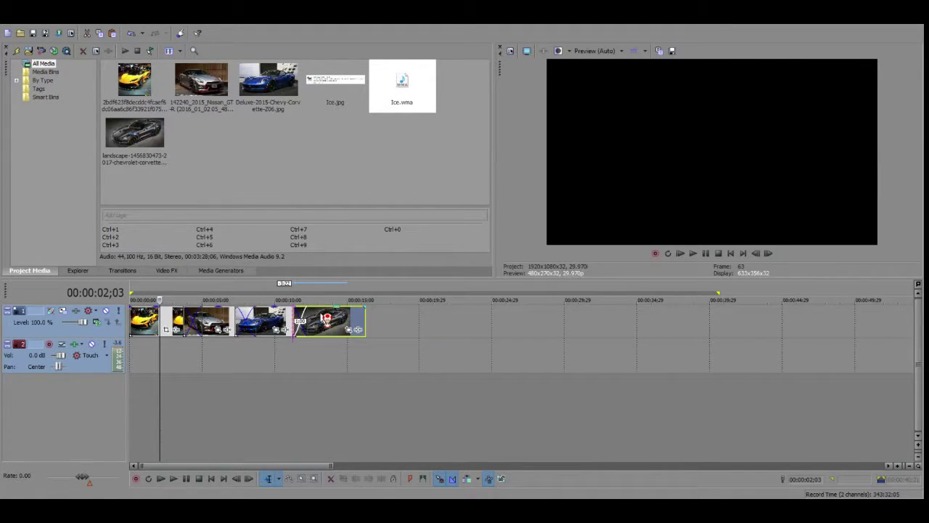
drag(326, 319, 322, 319)
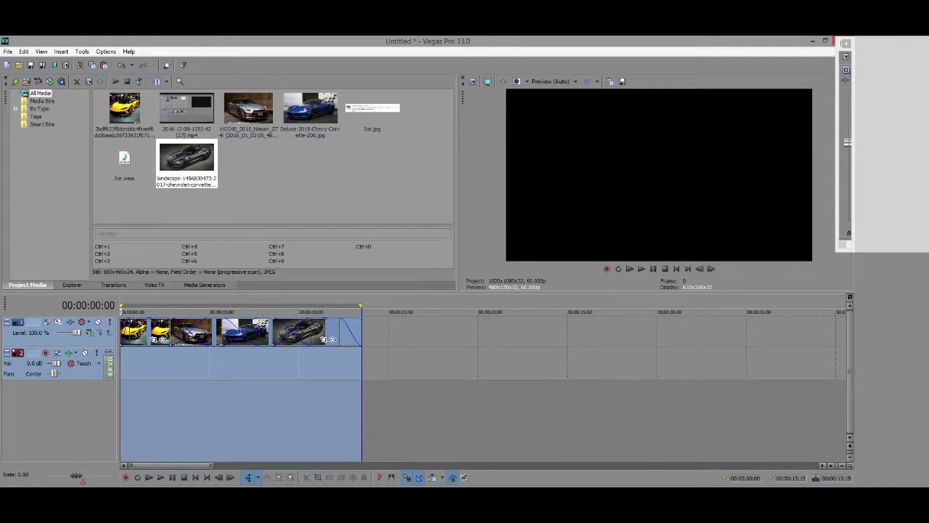
- Play the timeline so the preview shows the car photos crossfading in sequence
key(space)
key(space)
key(space)
key(space)
key(space)
key(space)
key(space)
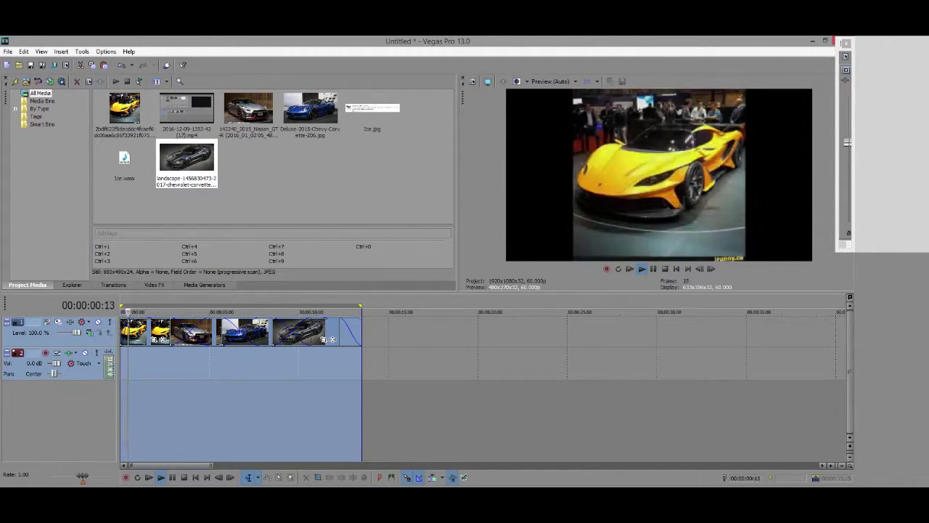